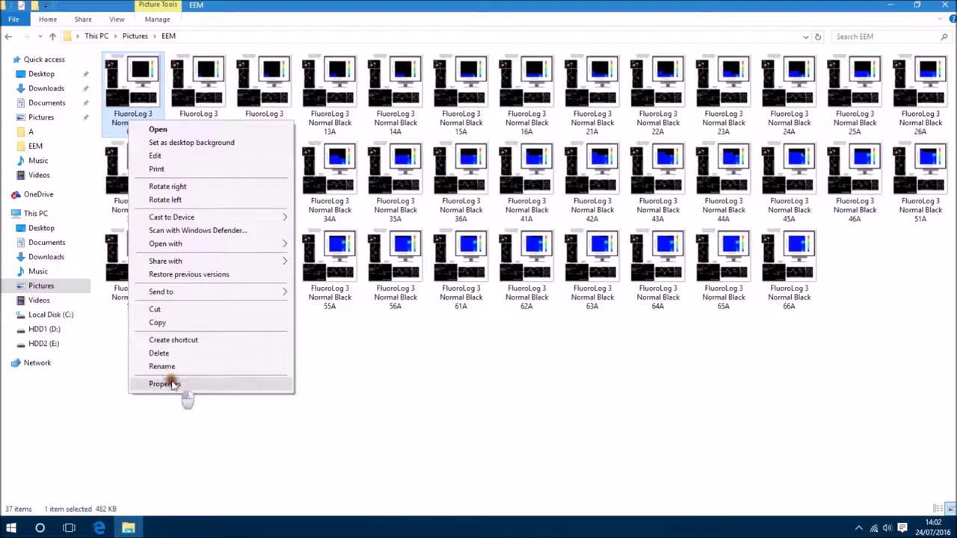
- Open the Properties of FluoroLog 3 Normal Black 00A.png, a 1941 x 1899, 482 KB PNG
click(172, 384)
click(210, 150)
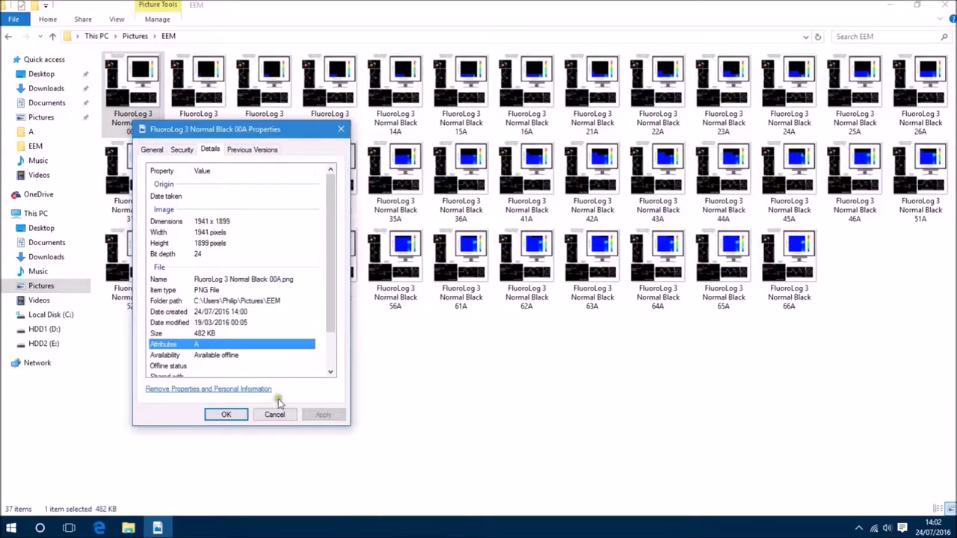
click(275, 413)
right_click(192, 106)
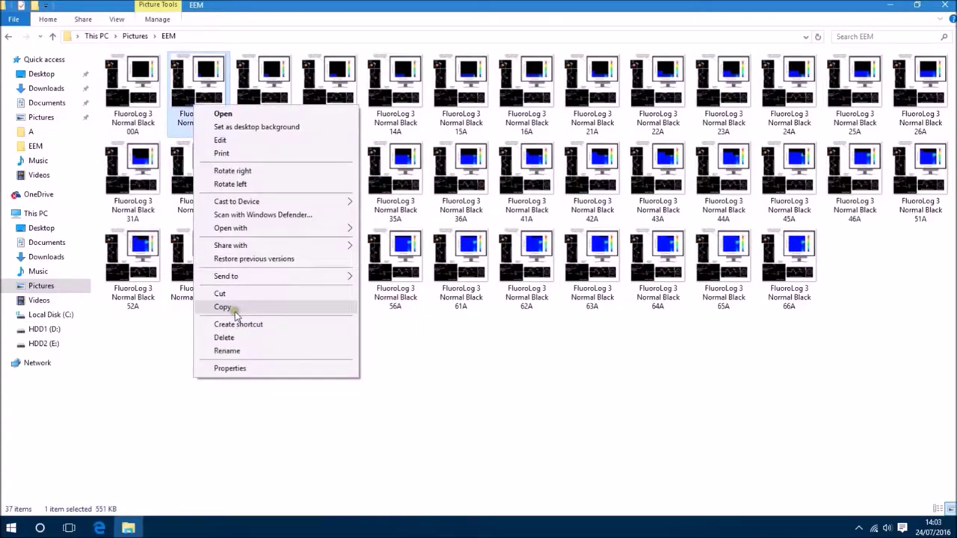
click(238, 366)
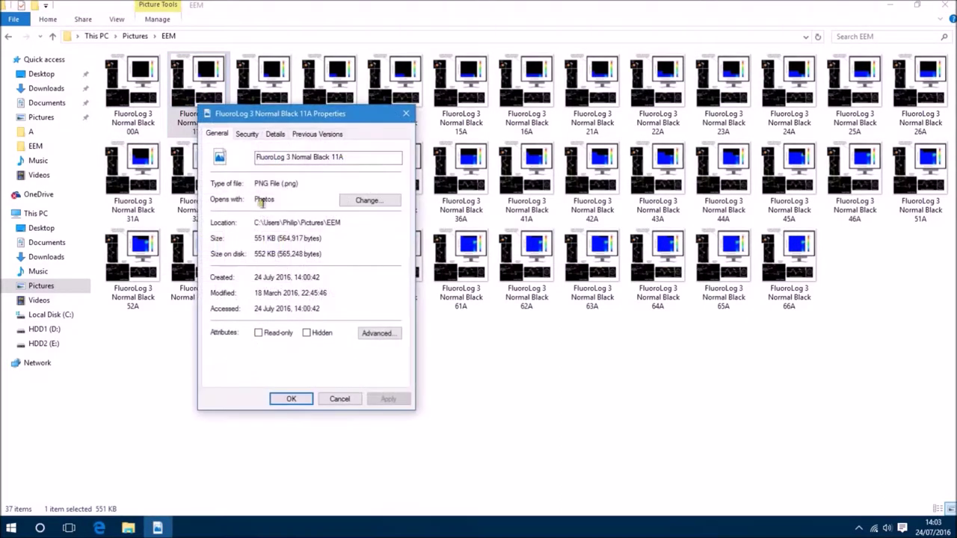
click(274, 133)
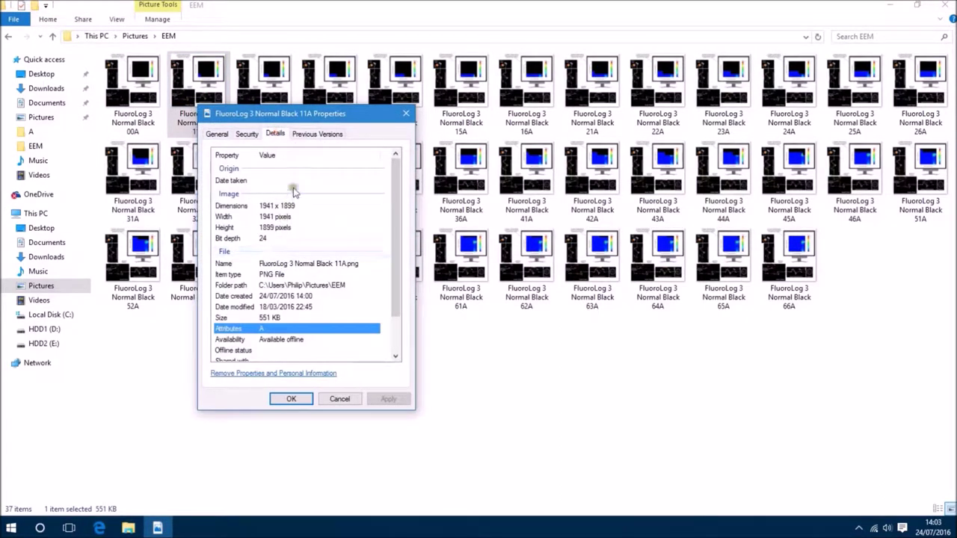
click(339, 398)
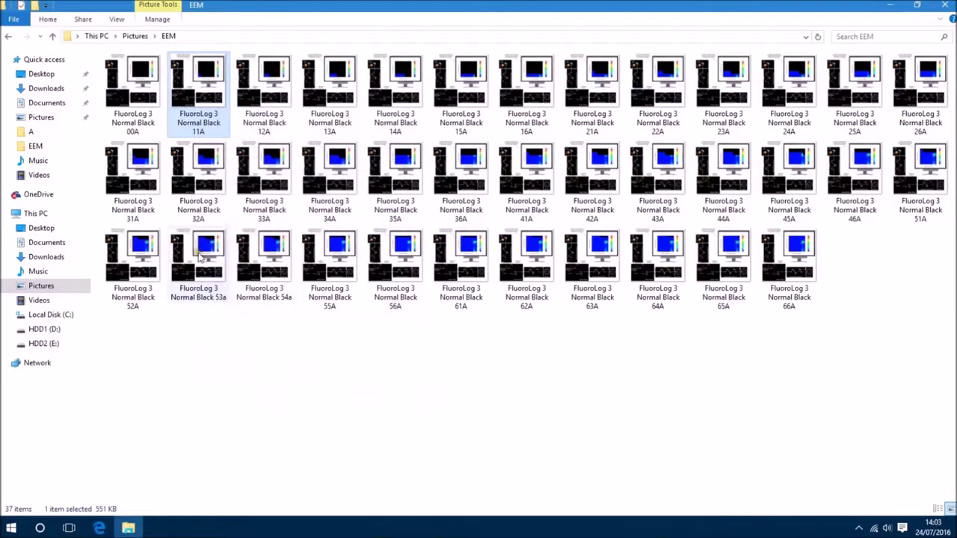
click(134, 111)
double_click(135, 110)
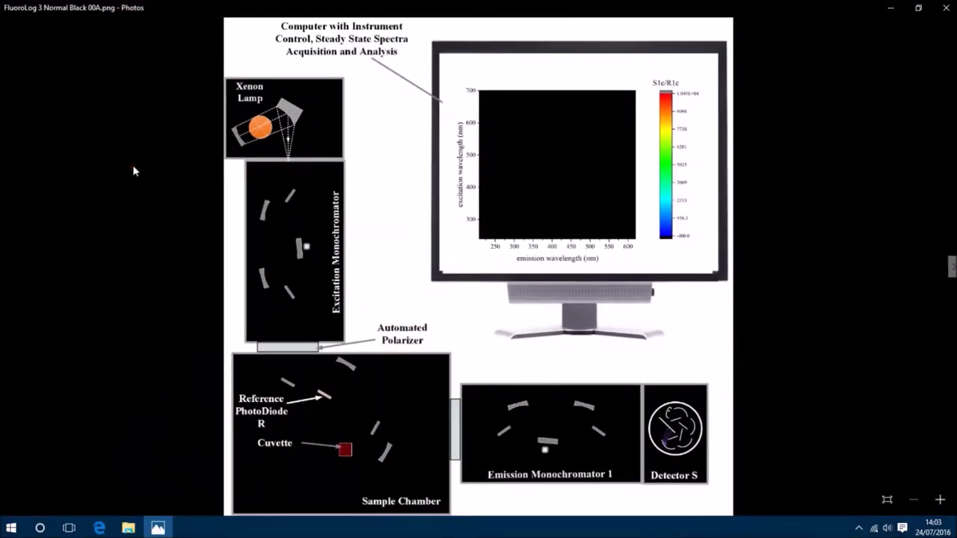
key(Right)
key(Right)
key(Right)
key(Right)
key(Right)
key(Right)
key(Right)
key(Right)
key(Right)
key(Right)
key(Right)
key(Right)
key(Right)
key(Right)
key(Right)
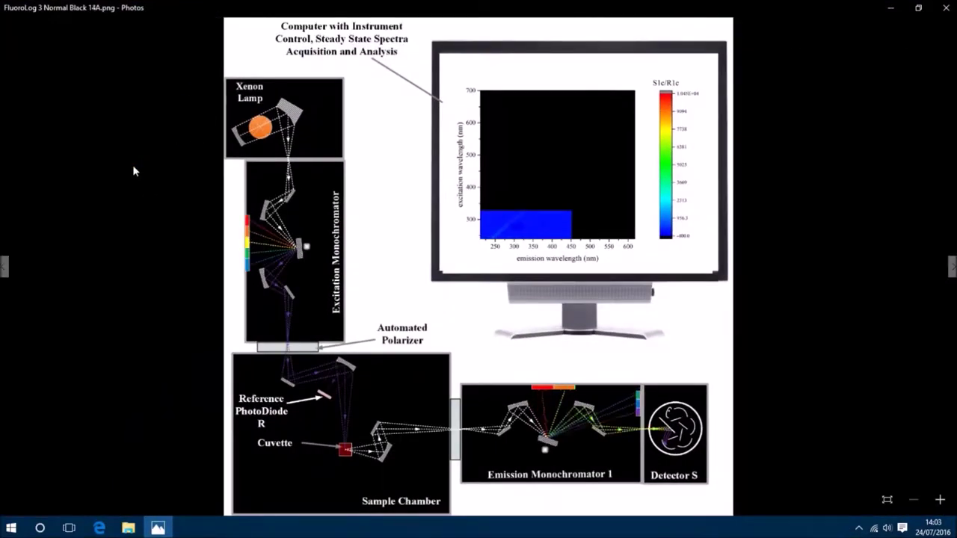
key(Right)
key(Right)
key(Right)
key(Right)
key(Right)
key(Right)
key(Right)
key(Right)
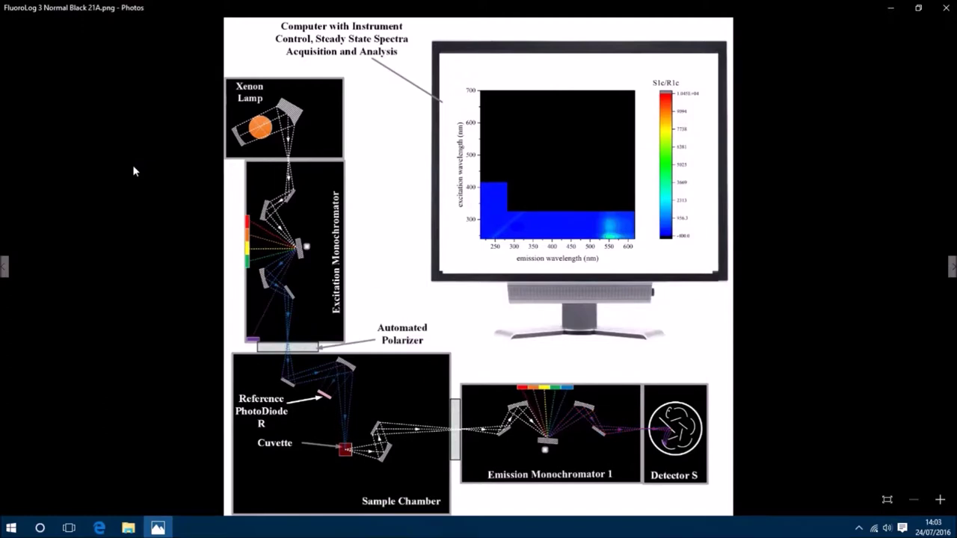
key(Right)
key(Right)
key(Right)
key(Right)
key(Right)
key(Right)
key(Right)
key(Right)
key(Right)
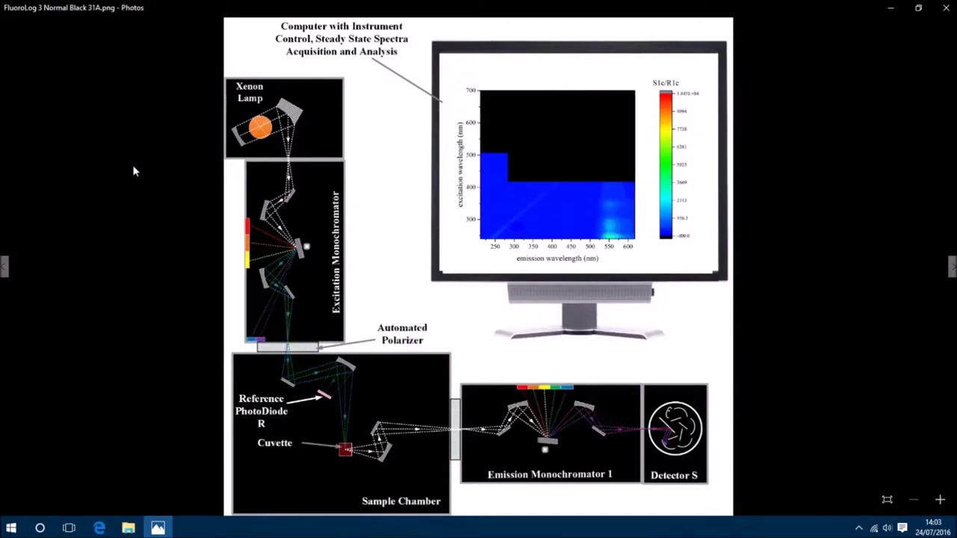
key(Right)
key(Right)
key(Right)
key(Right)
key(Right)
key(Right)
key(Right)
key(Right)
key(Right)
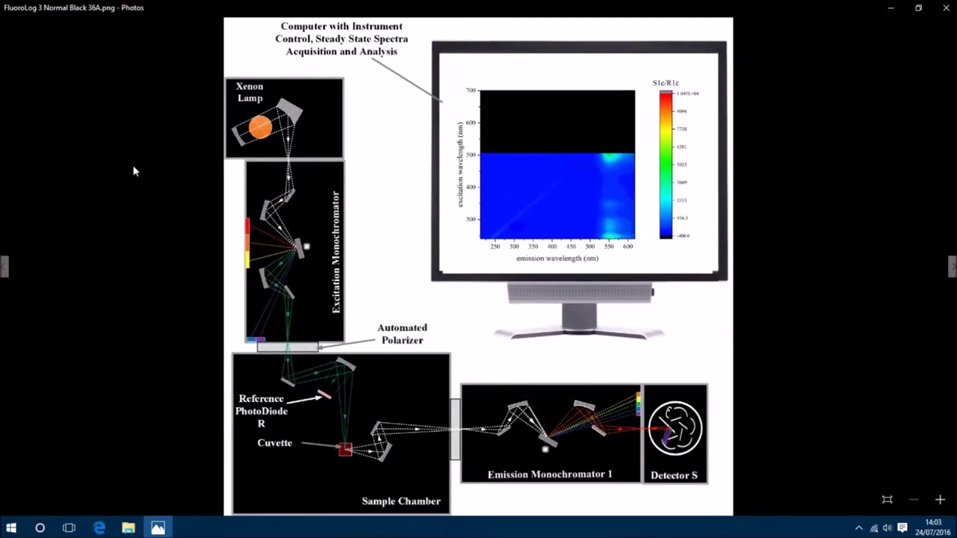
key(Right)
key(Right)
key(Right)
key(Right)
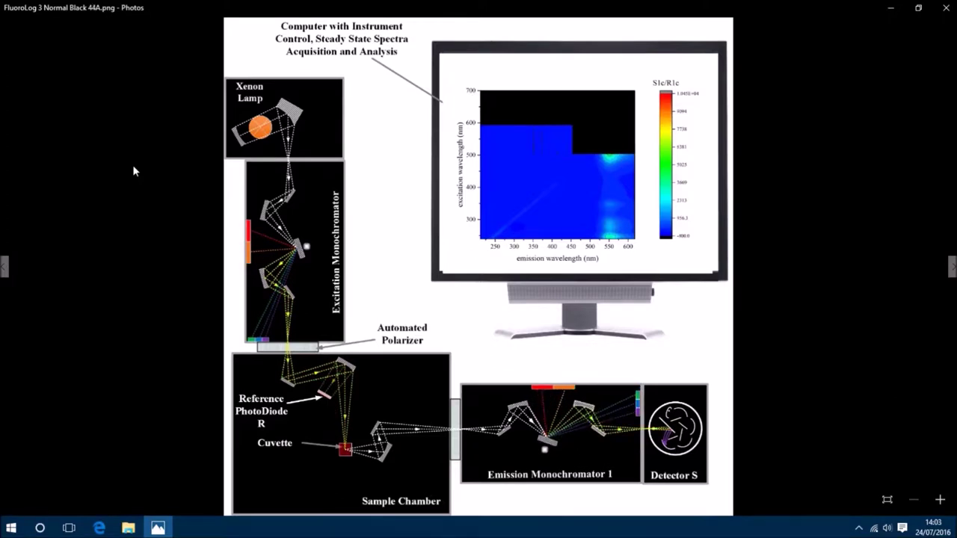
key(Right)
key(Right)
key(Right)
key(Right)
key(Right)
key(Right)
key(Right)
key(Right)
key(Right)
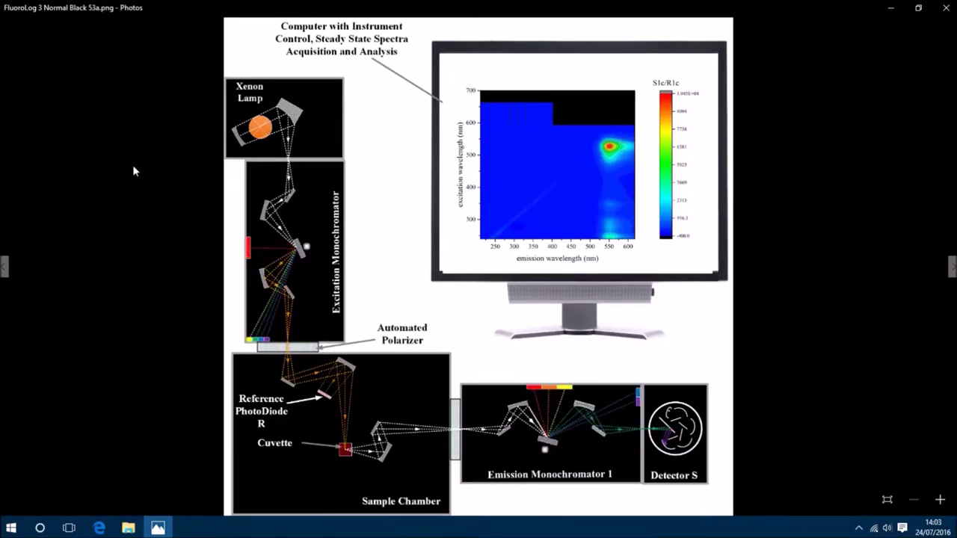
key(Right)
key(Right)
key(Right)
key(Right)
key(Right)
key(Right)
key(Right)
key(Right)
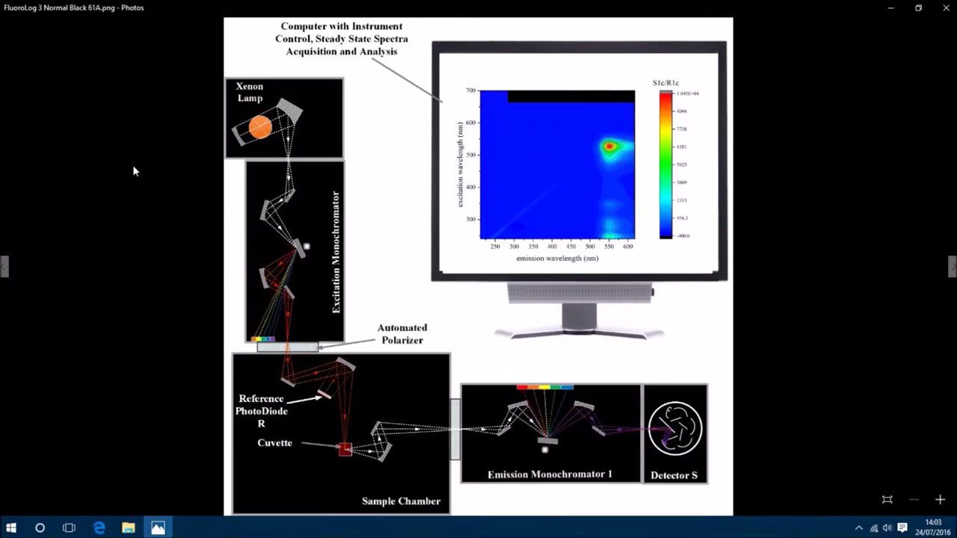
key(Right)
key(Right)
key(Right)
key(Right)
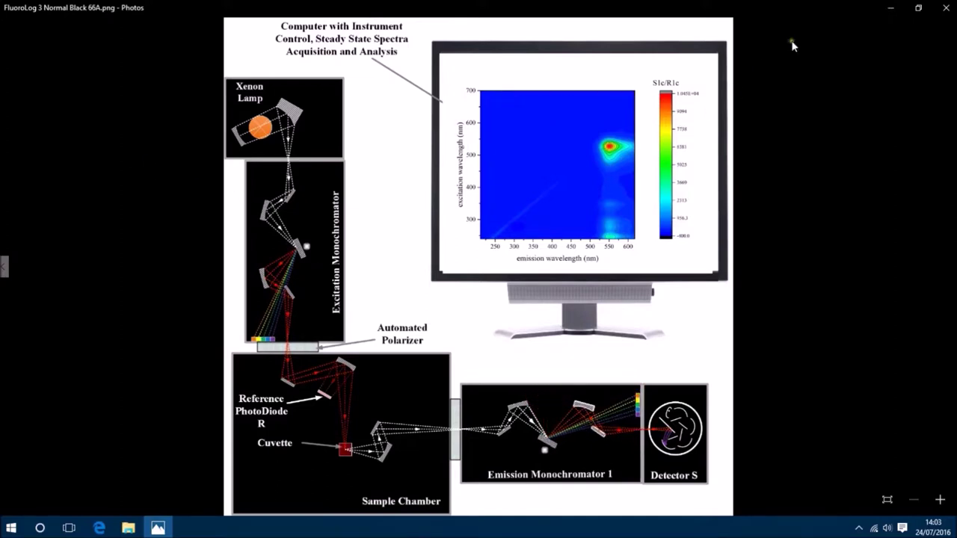
click(946, 7)
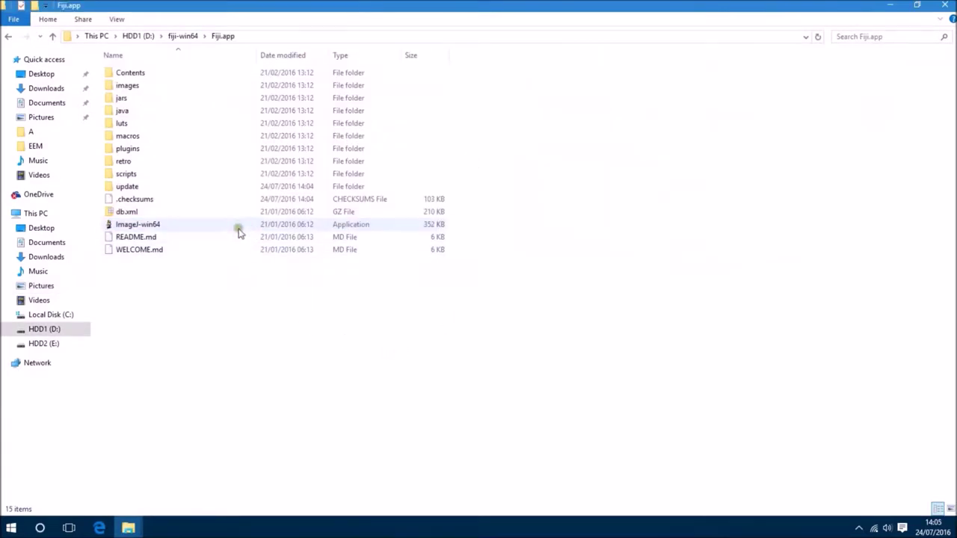
- Launch Fiji and drop FluoroLog 3 Normal Black 00A.png onto it to open the image
double_click(238, 225)
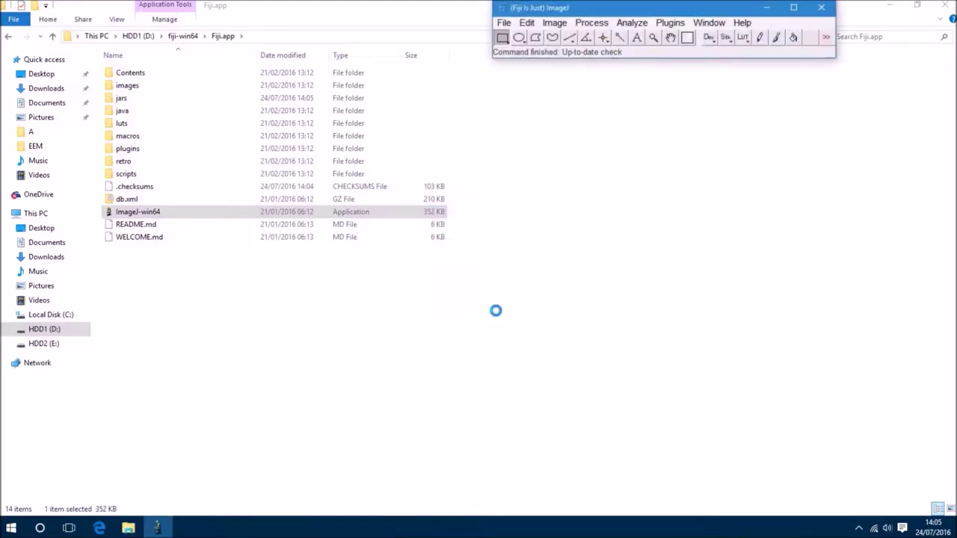
key(alt+Left)
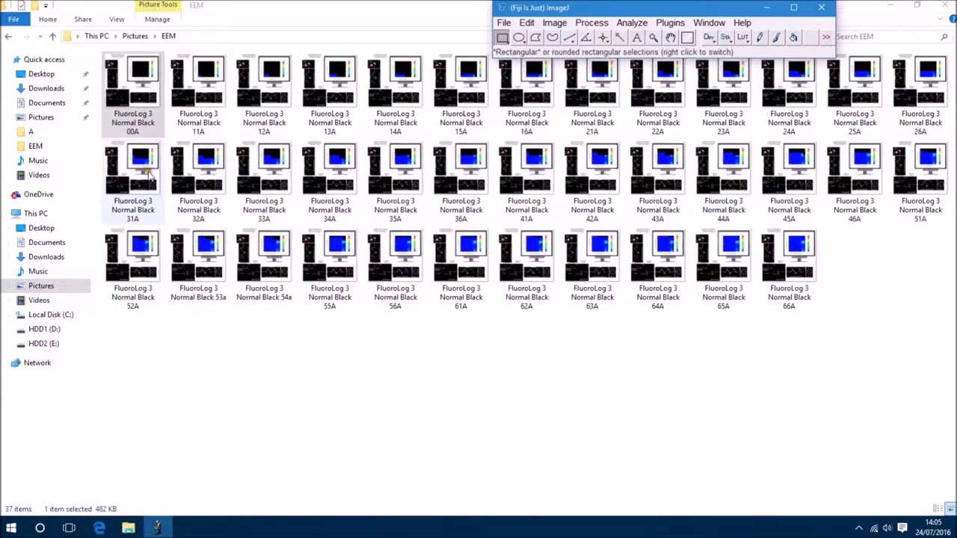
drag(141, 111, 557, 52)
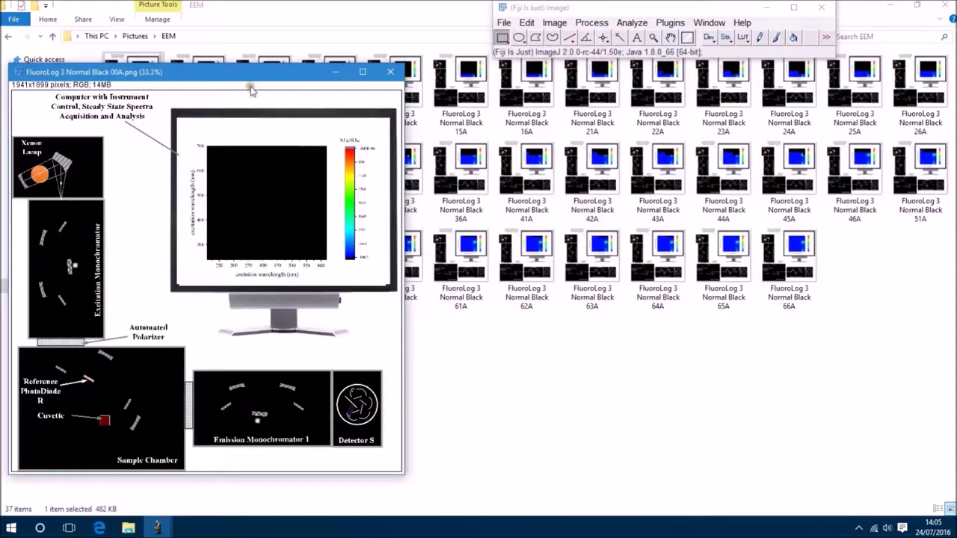
click(142, 63)
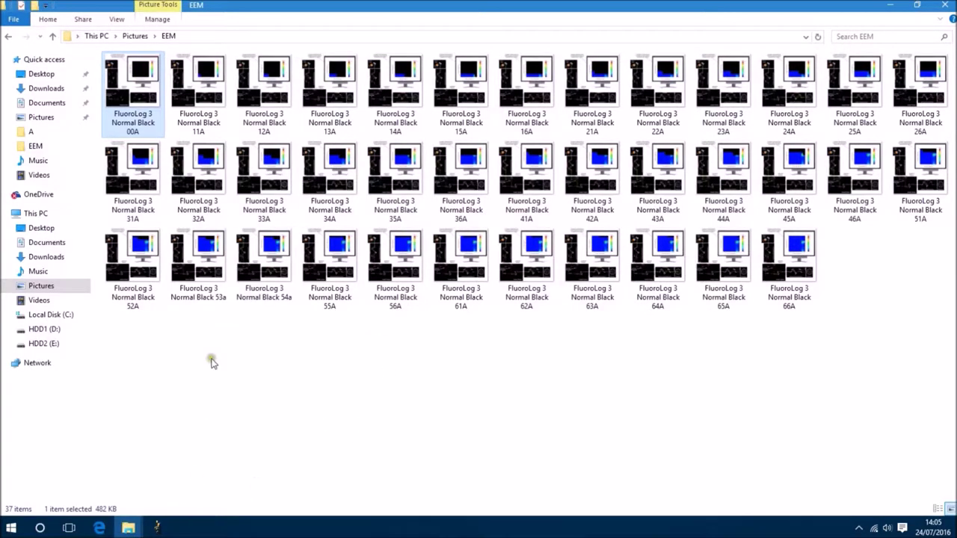
- Shrink the EEM folder window and drop 00A into Fiji five more times, up to 00A-5.png
drag(266, 5, 733, 189)
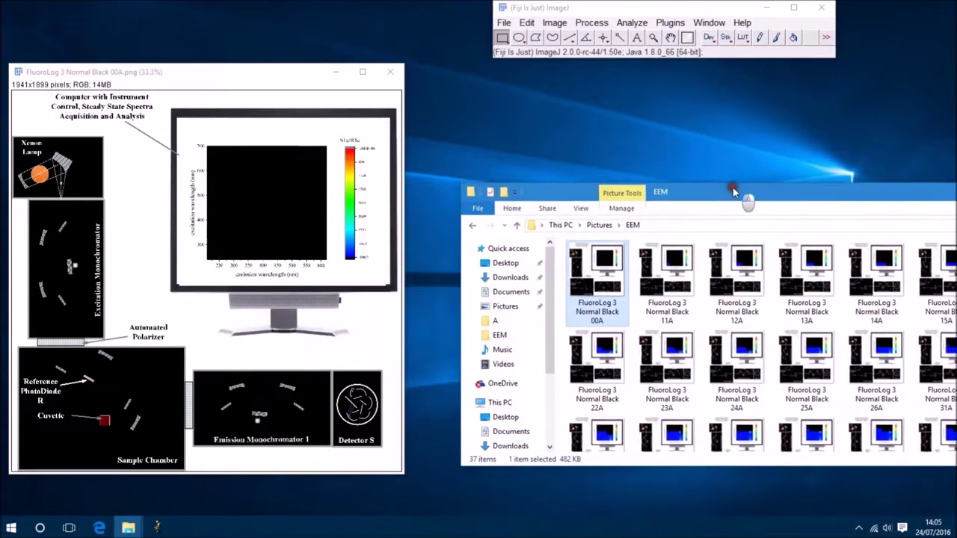
drag(605, 308, 615, 36)
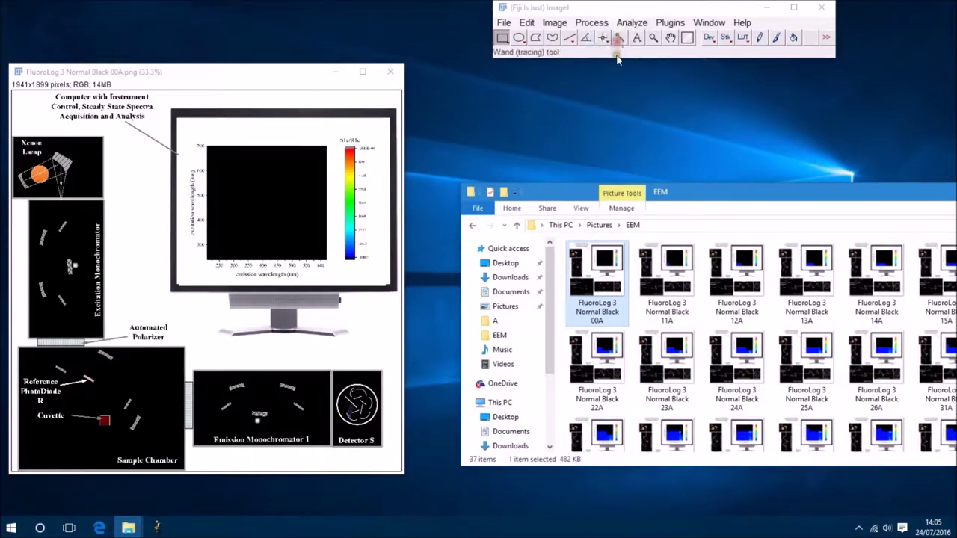
drag(610, 299, 640, 50)
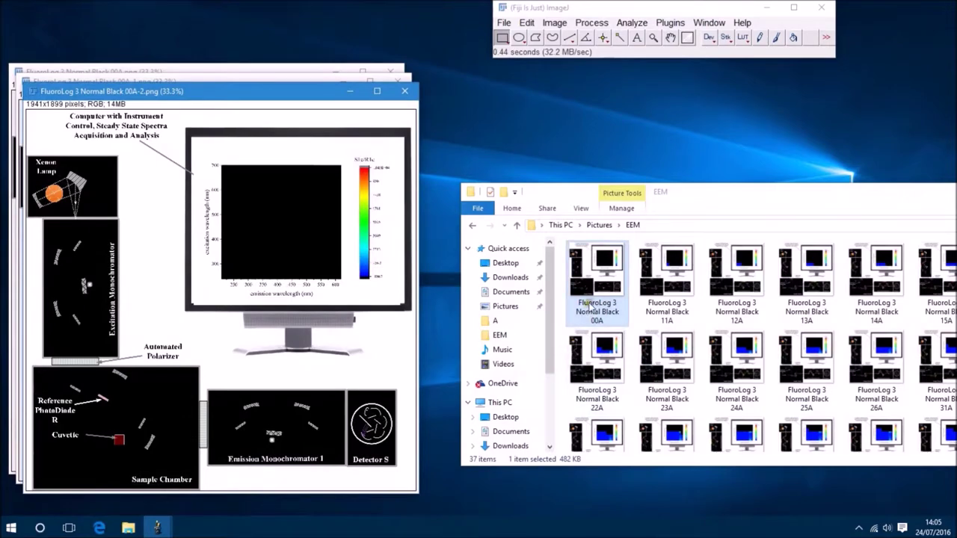
drag(596, 280, 593, 51)
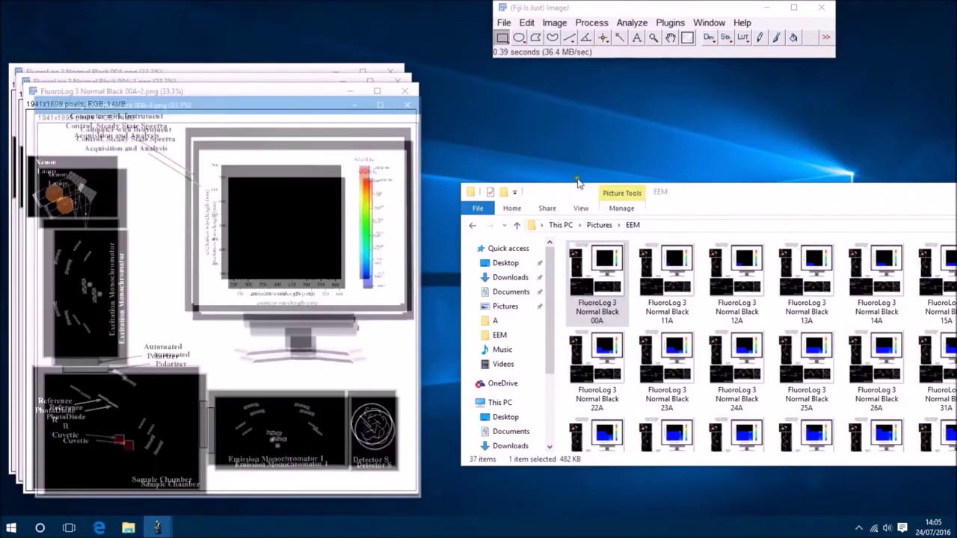
drag(592, 279, 611, 66)
drag(596, 263, 607, 45)
- Select the frames 11A through 66A in the EEM folder and drop them all into Fiji
click(668, 303)
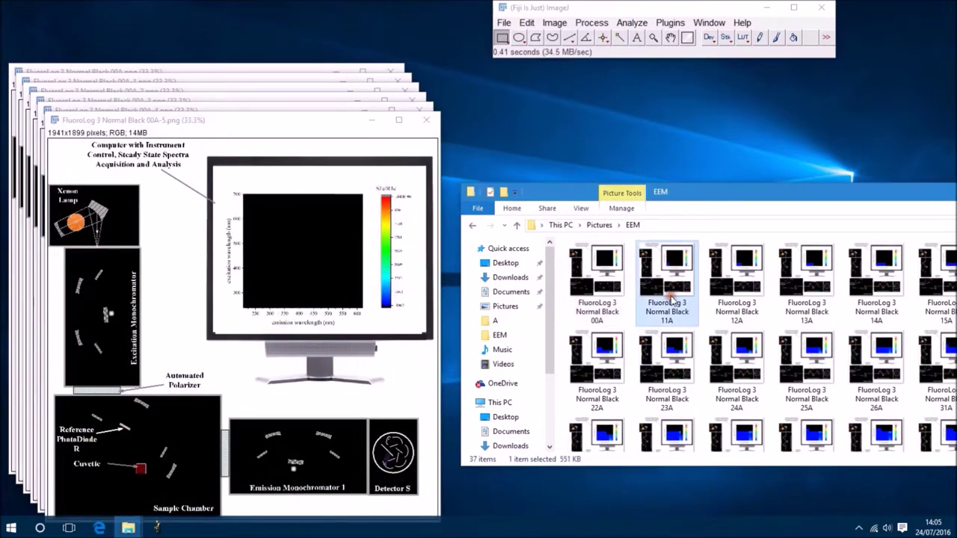
scroll(671, 301, down, 5)
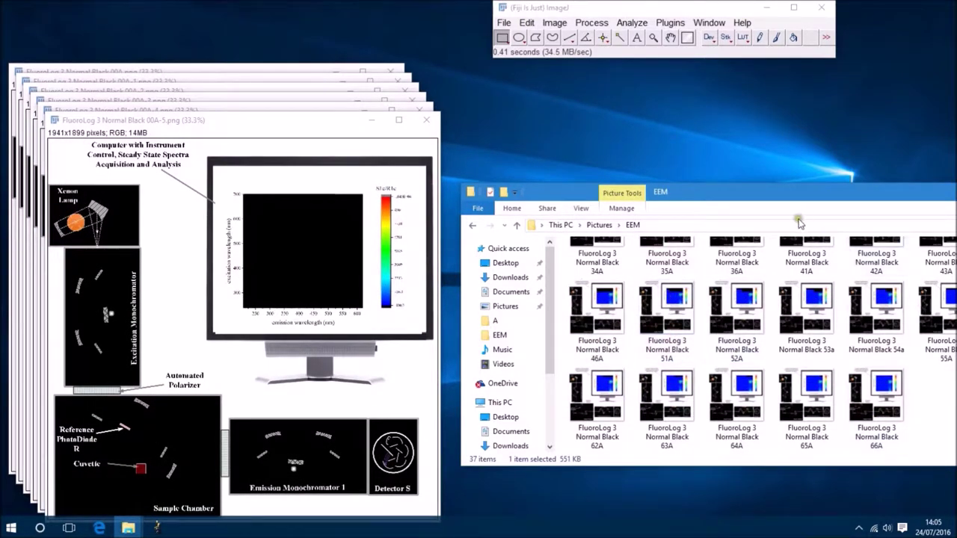
scroll(707, 344, up, 1)
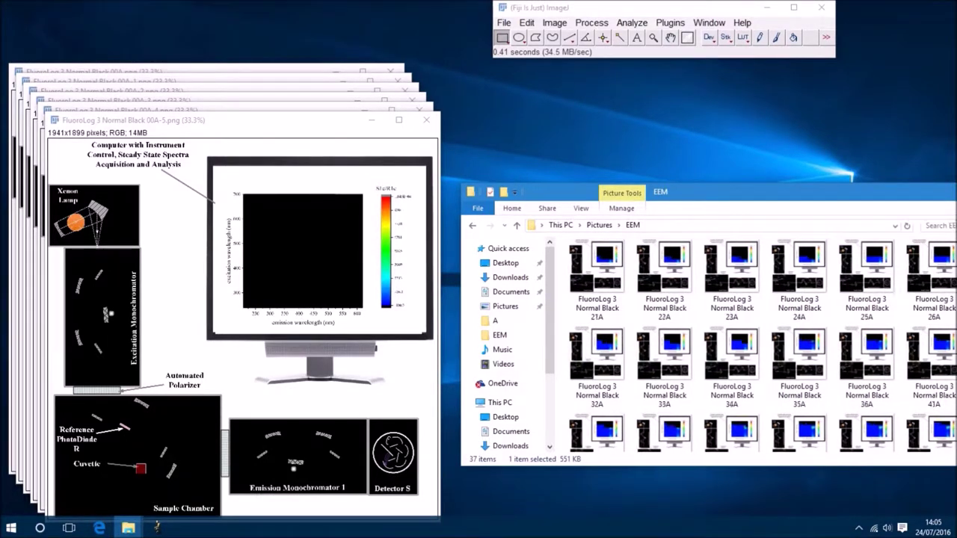
click(659, 295)
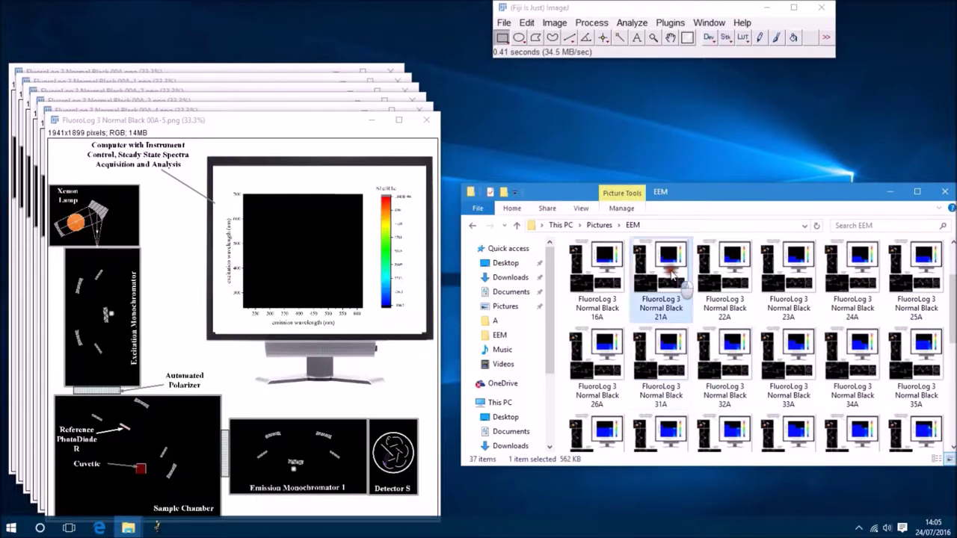
scroll(661, 314, up, 1)
click(662, 320)
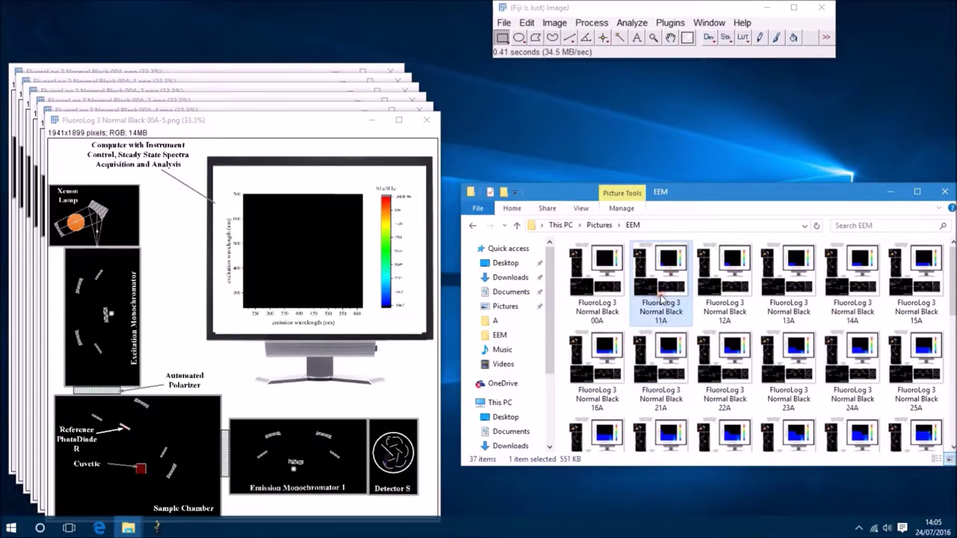
scroll(852, 329, down, 5)
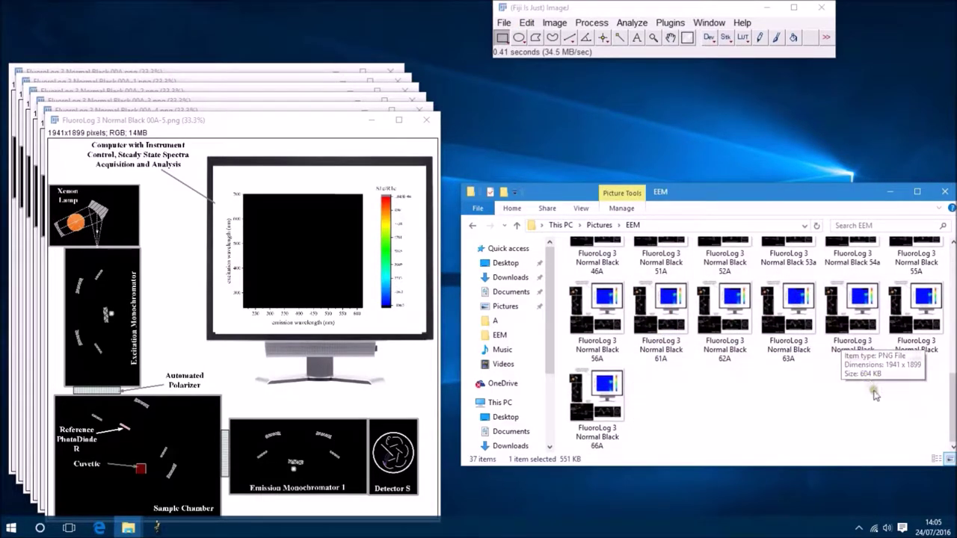
shift+click(617, 422)
scroll(633, 422, up, 5)
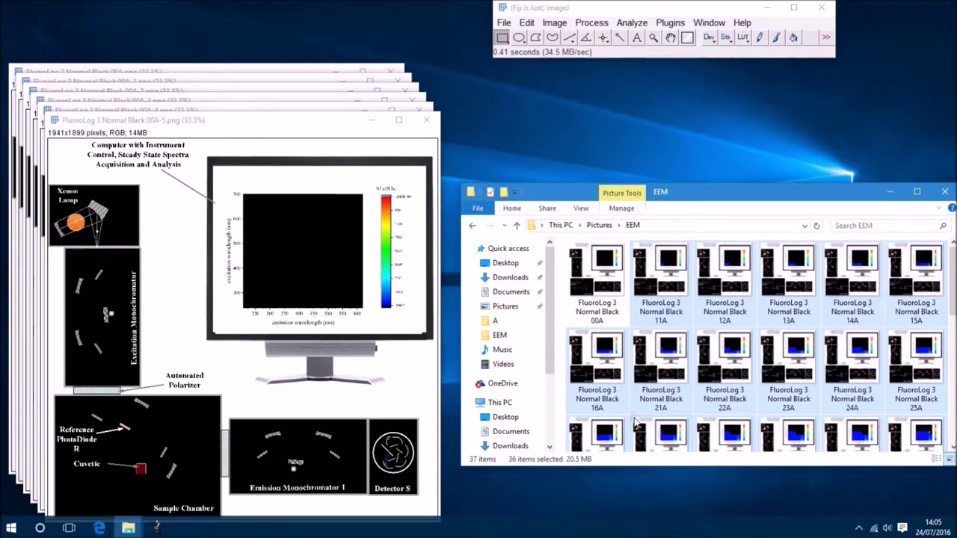
drag(678, 280, 589, 43)
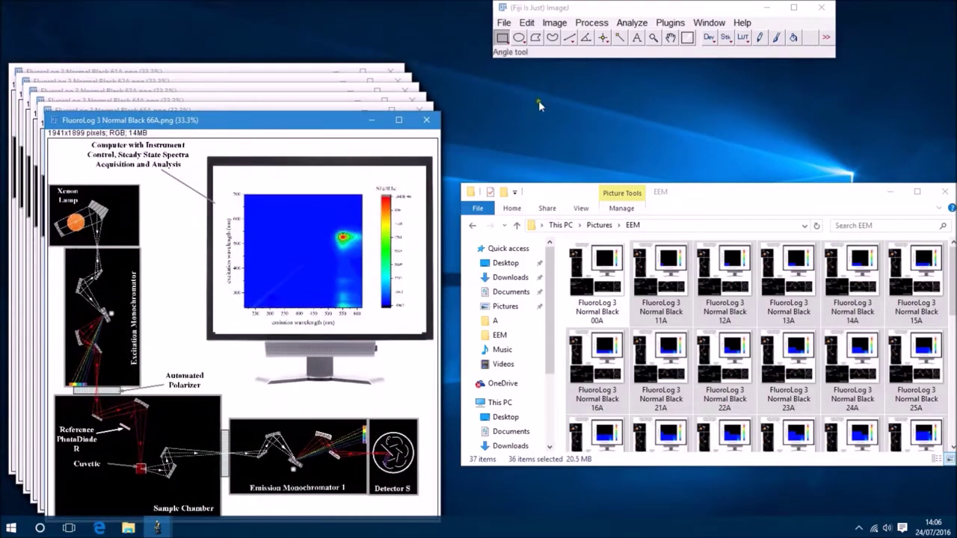
- Use Images to Stack to combine all open frames into a 42-slice stack named Stack1
click(554, 22)
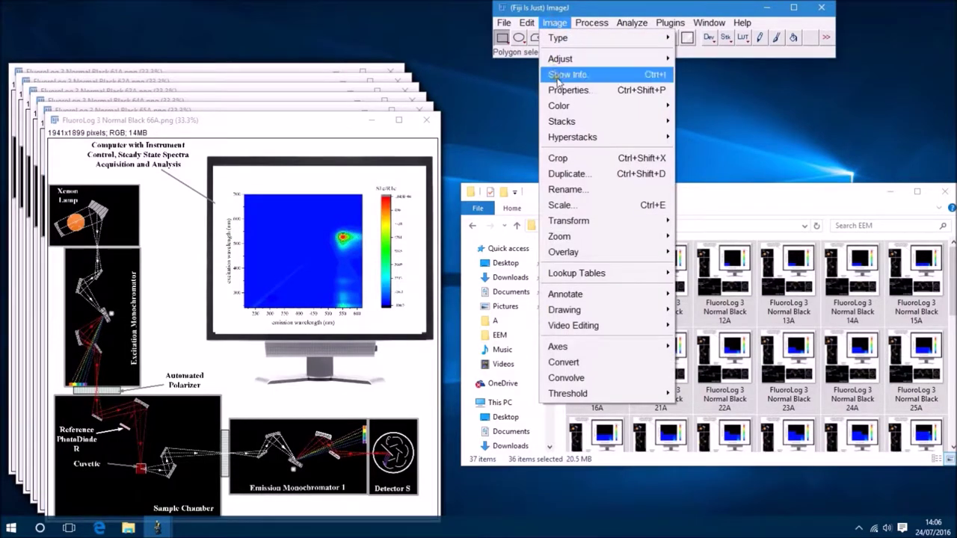
mouse_move(569, 122)
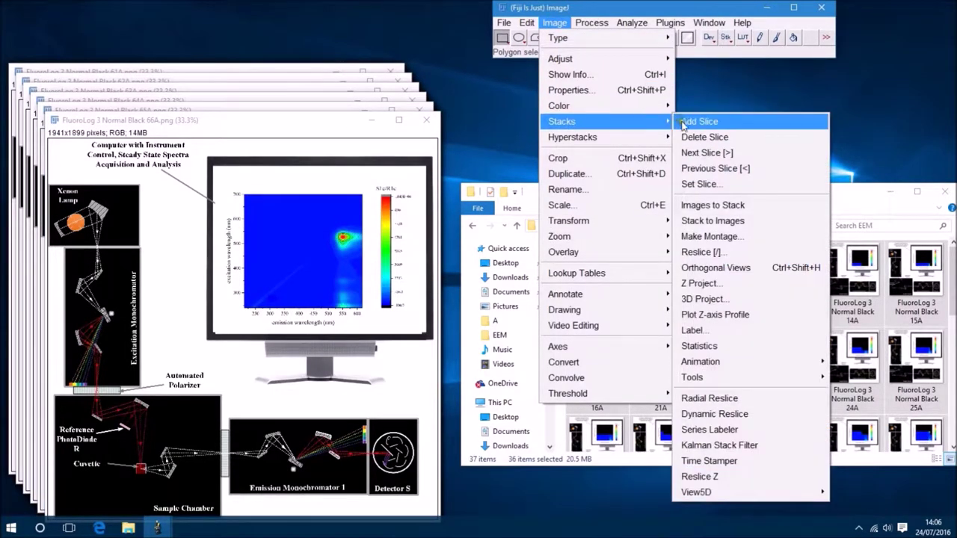
click(697, 205)
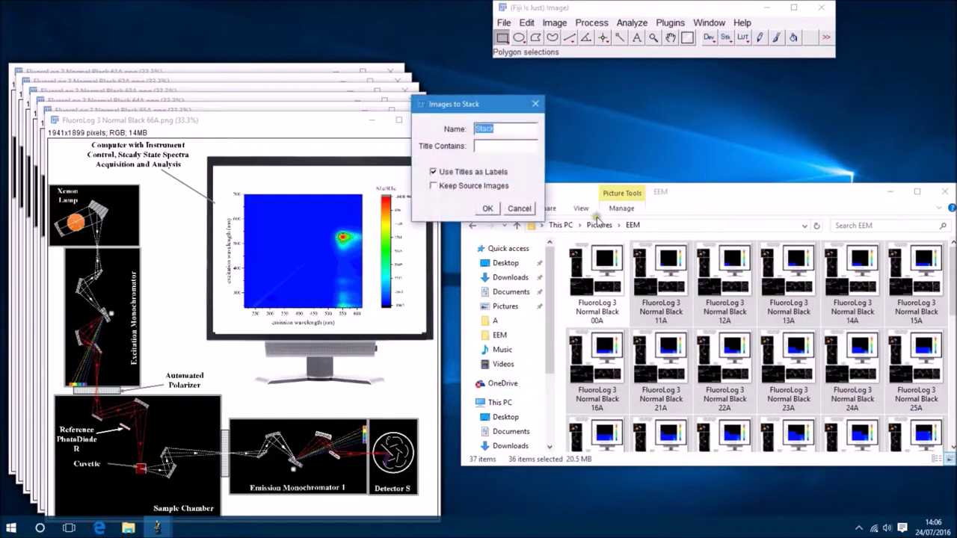
click(503, 133)
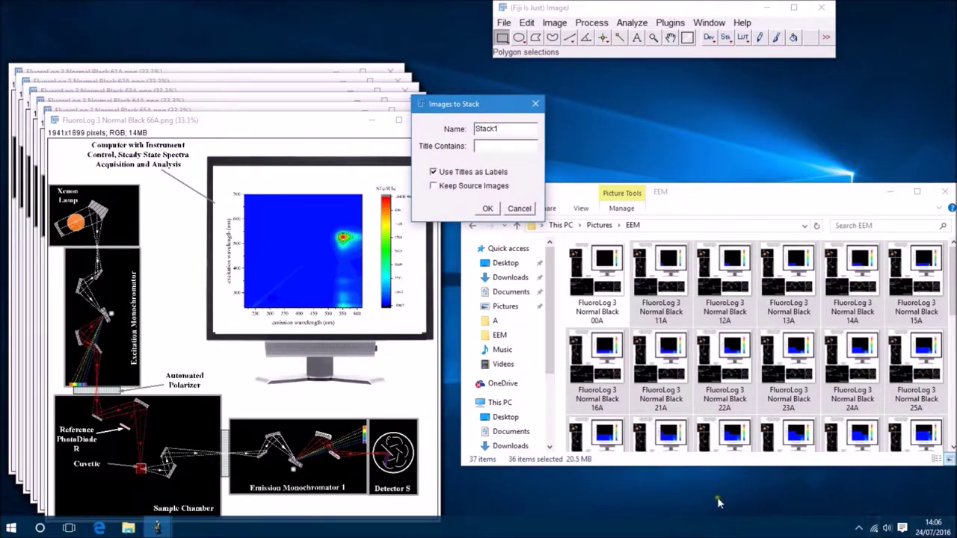
click(487, 208)
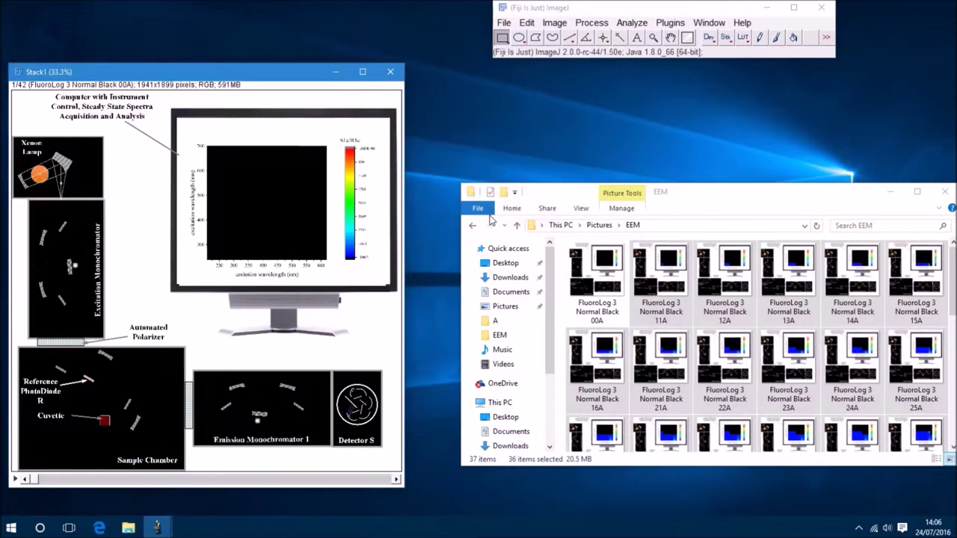
scroll(192, 372, down, 1)
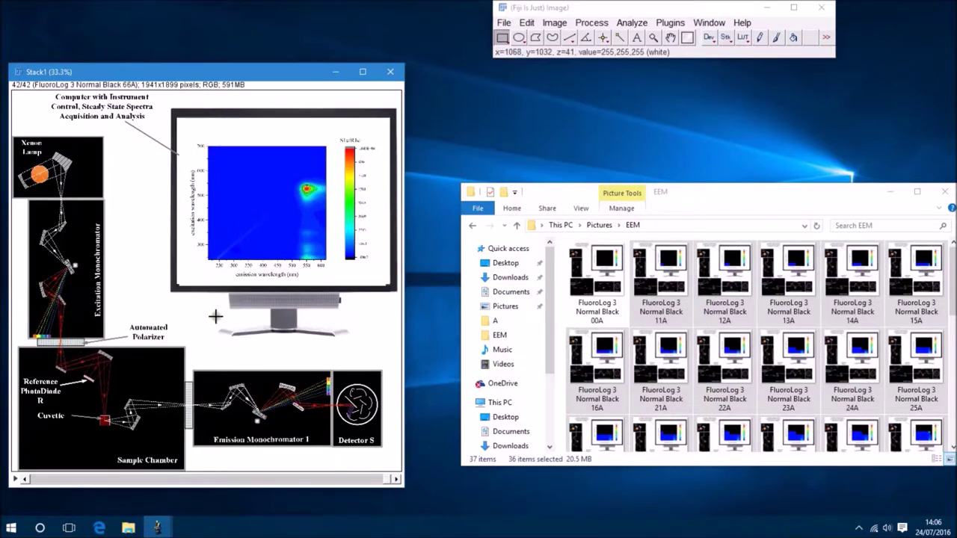
- Export Stack1 as an Animated Gif with a 1000 ms frame delay and plays left at -1
click(505, 25)
mouse_move(531, 192)
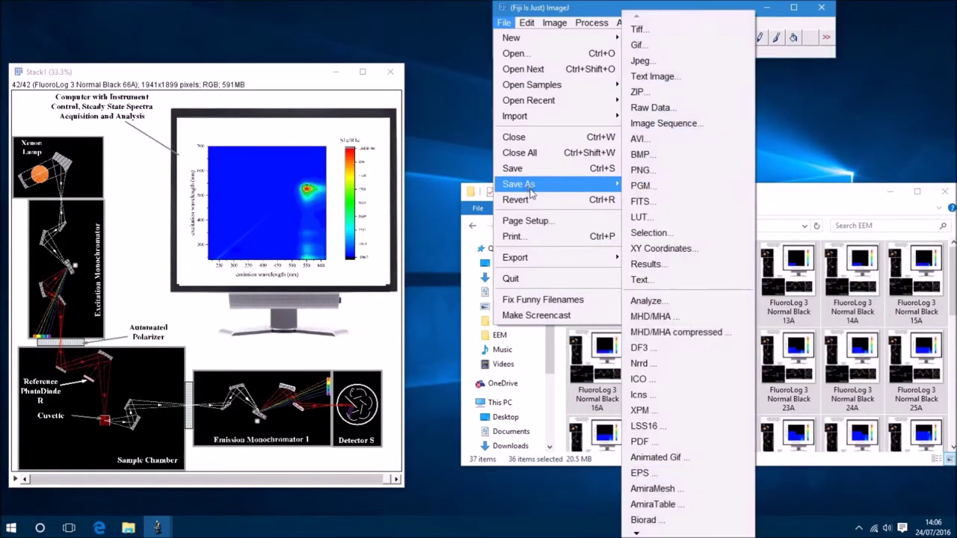
click(677, 458)
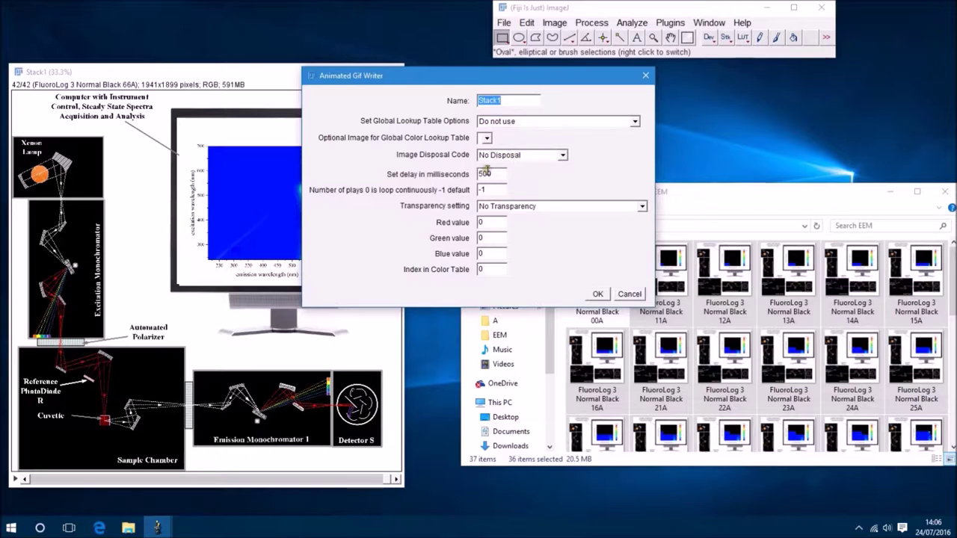
drag(482, 174, 474, 173)
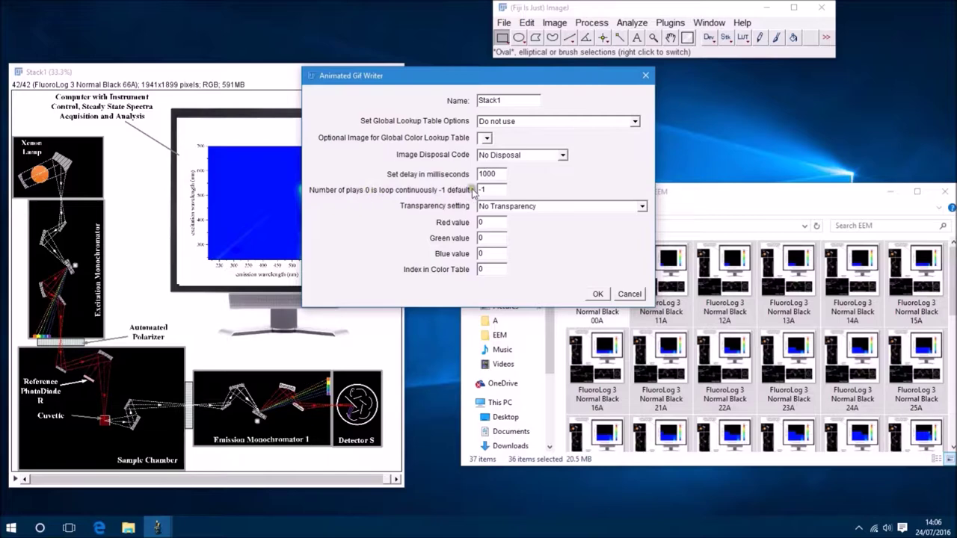
drag(505, 190, 474, 190)
- Confirm the GIF settings and save the file as EEMStack in the Pictures folder
click(597, 294)
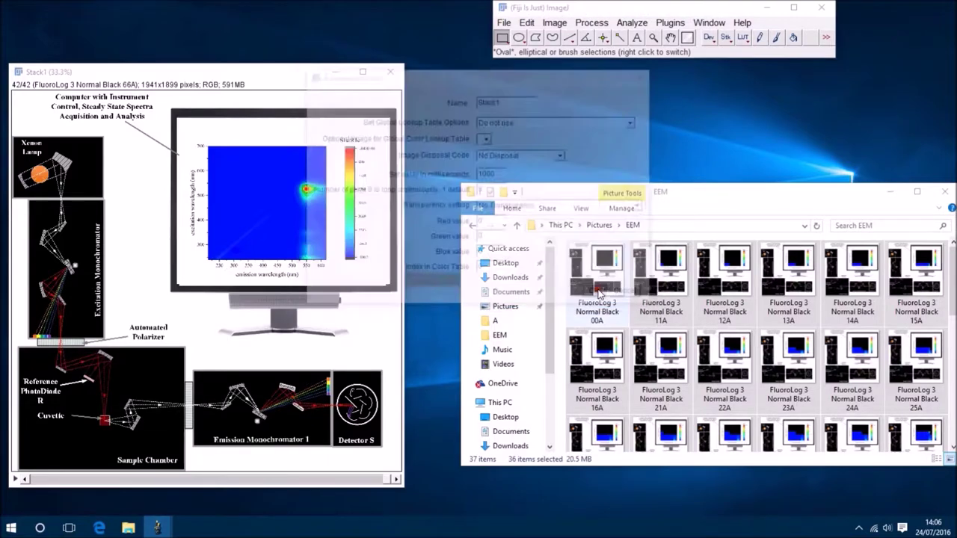
double_click(159, 119)
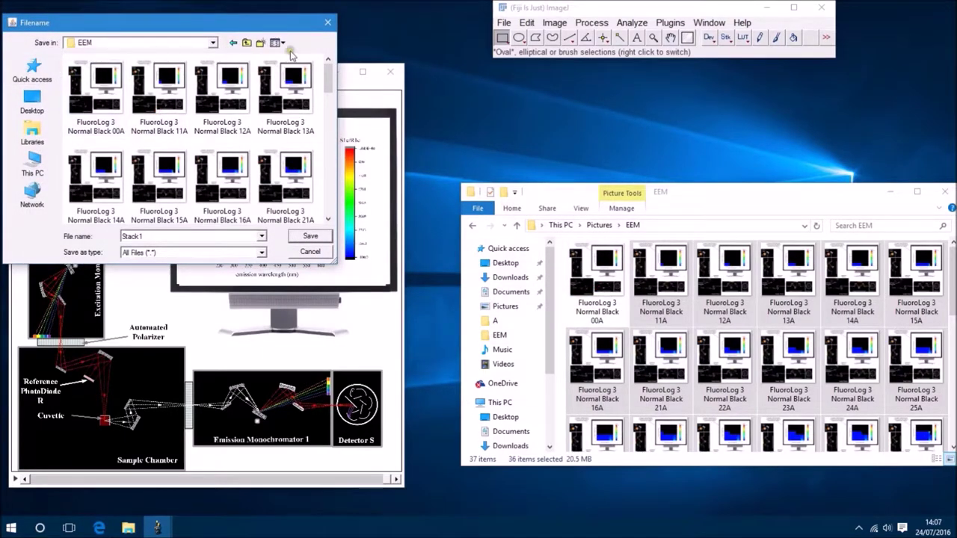
click(246, 43)
double_click(153, 235)
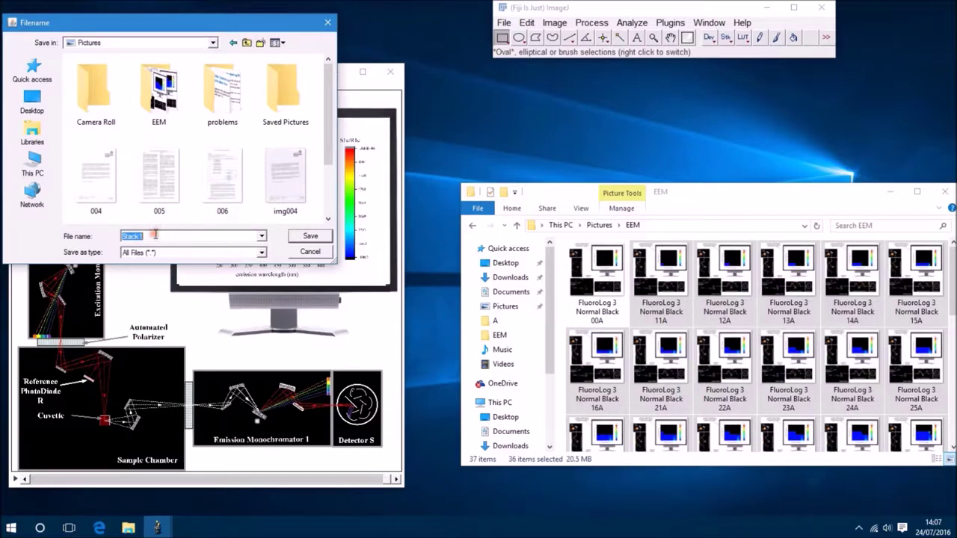
text(EEM)
text(tack)
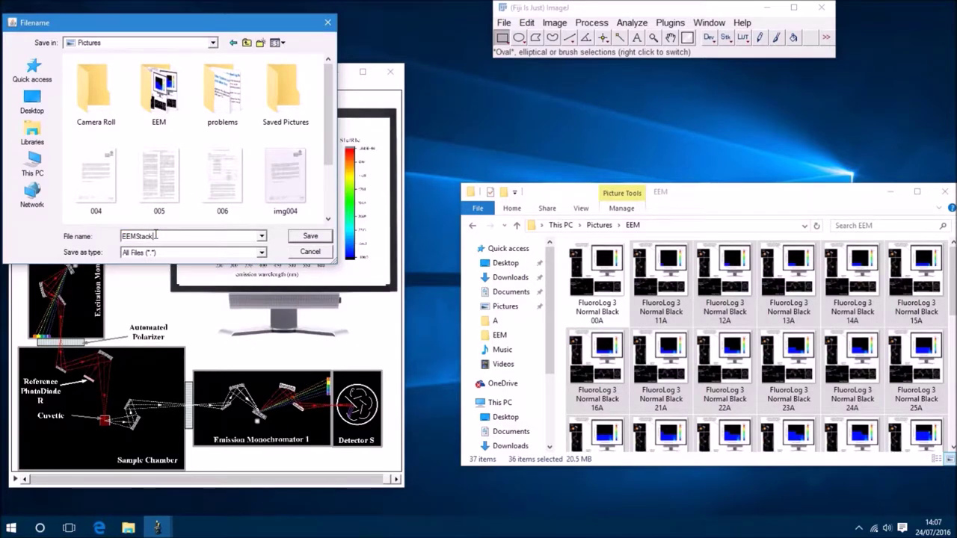
click(302, 237)
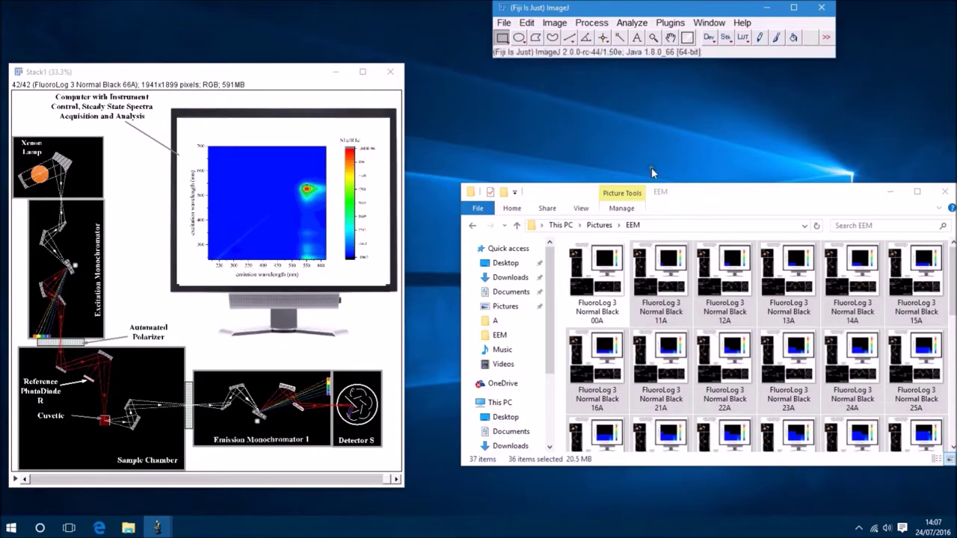
click(597, 226)
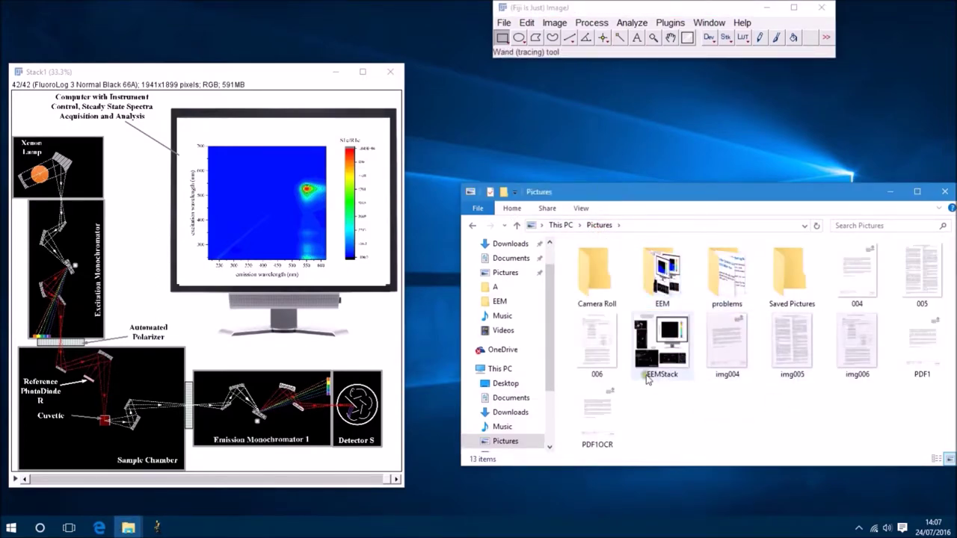
- Open EEMStack.gif in Photos to watch the frame animation
double_click(654, 340)
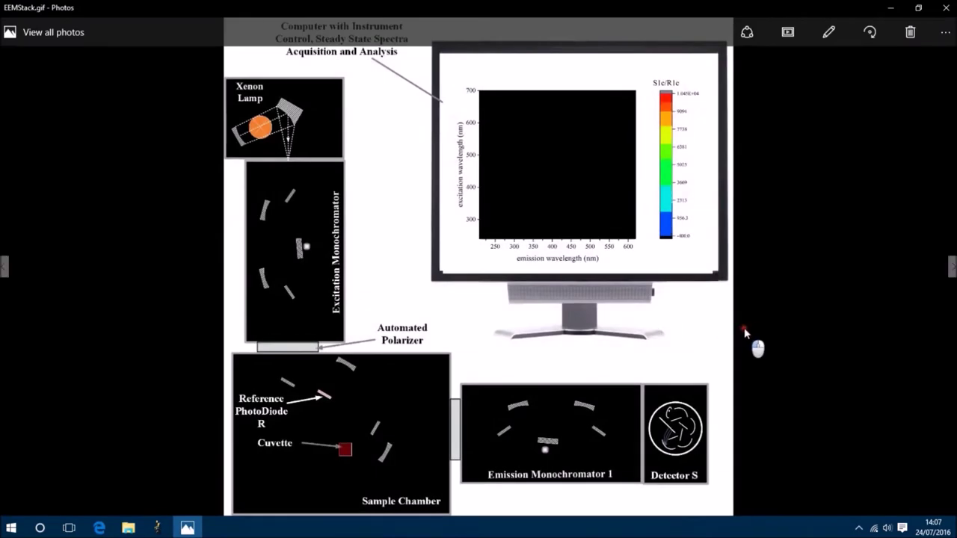